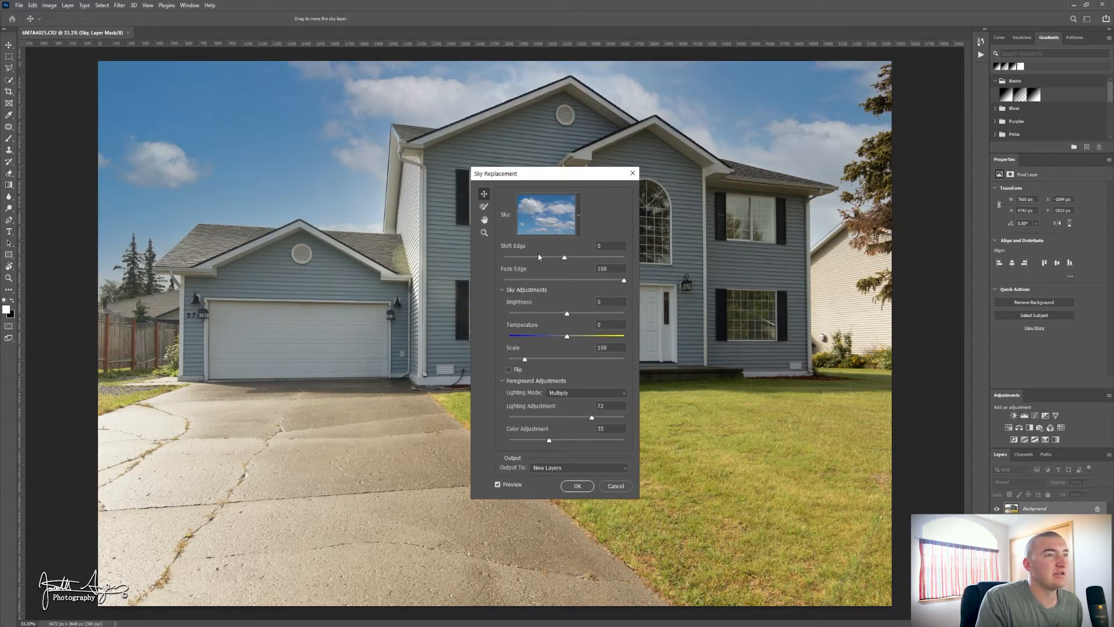
# Preview the wispy-cloud blue sky preset on the house photo.
pyautogui.click(579, 216)
pyautogui.moveTo(593, 287); pyautogui.dragTo(595, 290)
pyautogui.click(541, 302)
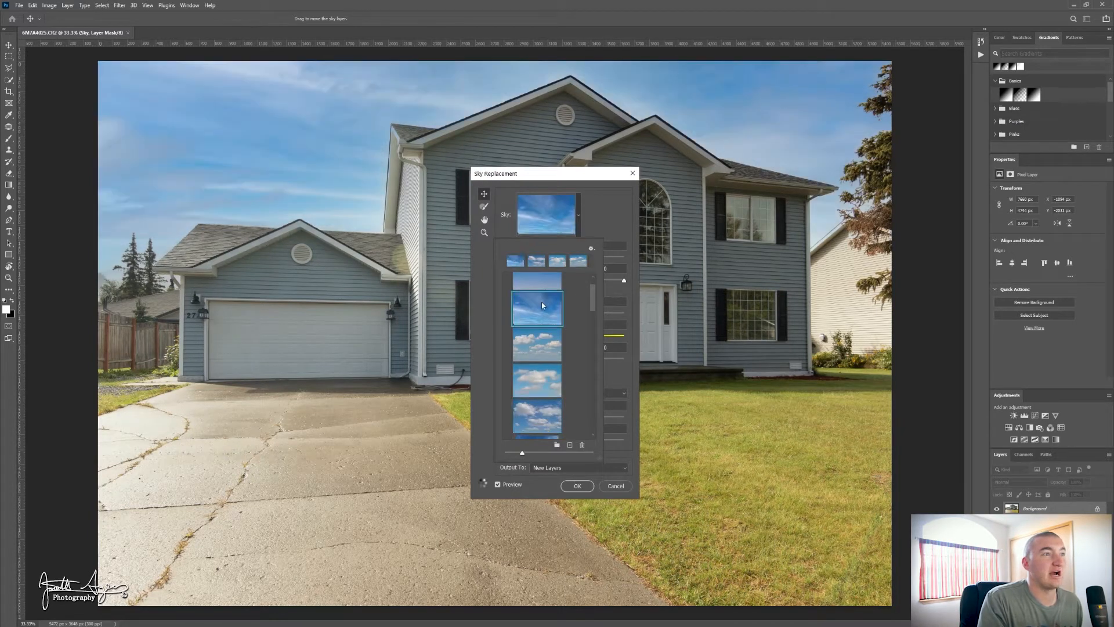
# Preview the deep blue, dusky purple and rippled-cloud sky presets just above the Spectacular group.
pyautogui.moveTo(590, 298); pyautogui.dragTo(593, 304)
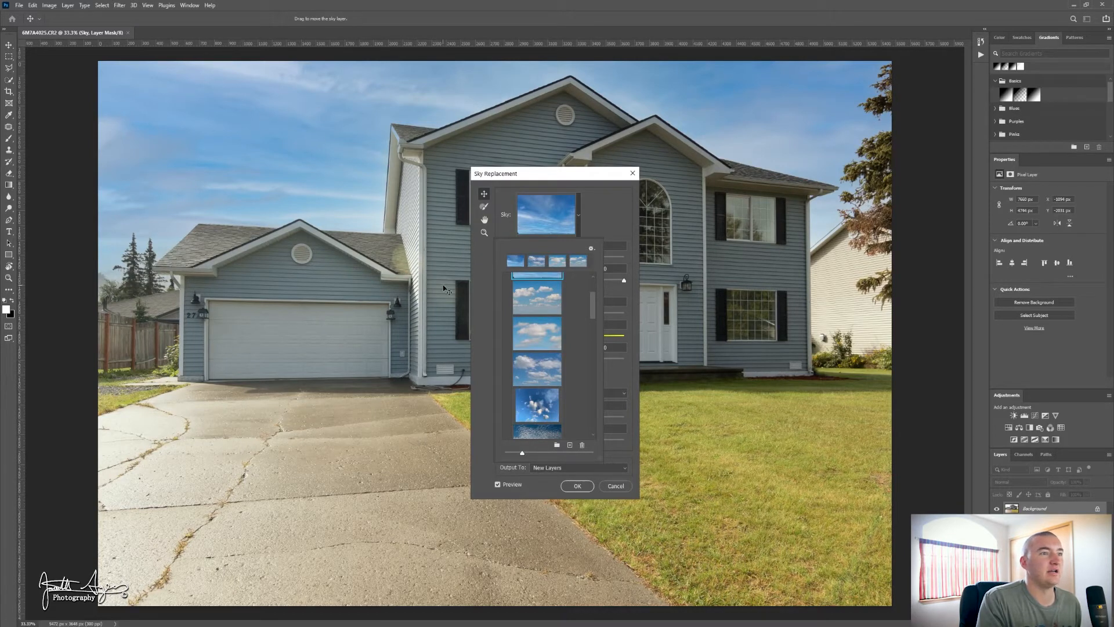
pyautogui.scroll(-2, 546, 387)
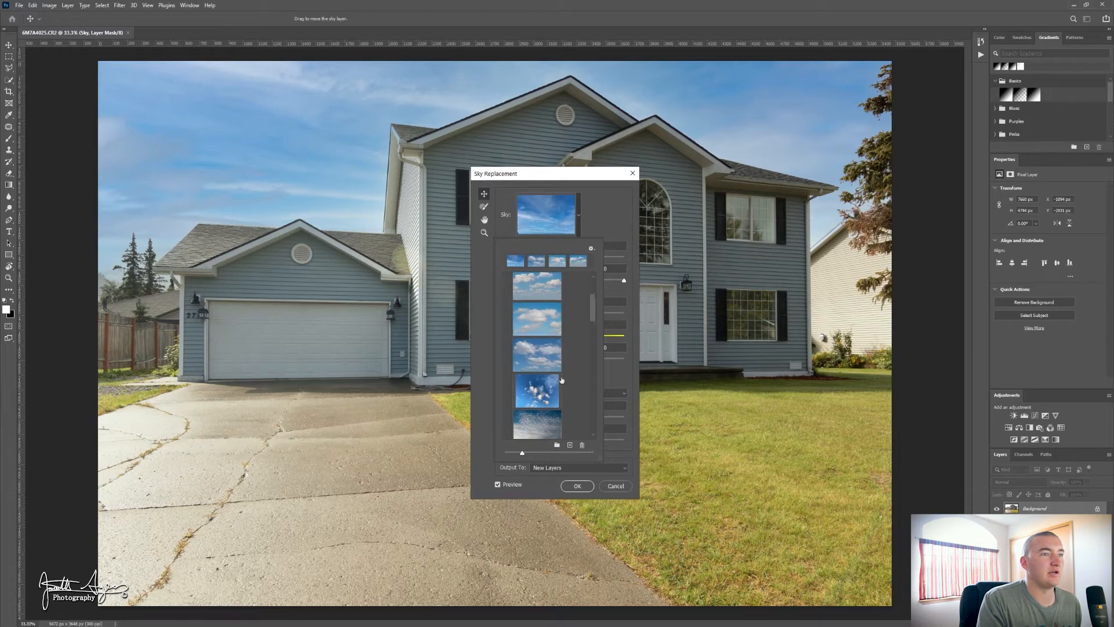
pyautogui.scroll(-5, 546, 387)
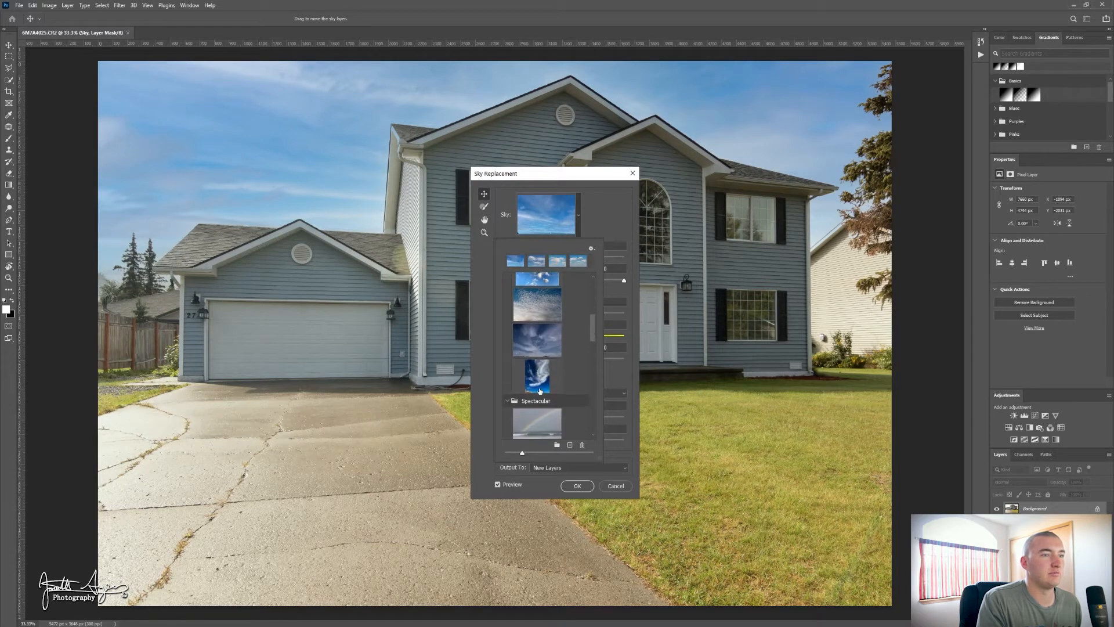
pyautogui.click(540, 374)
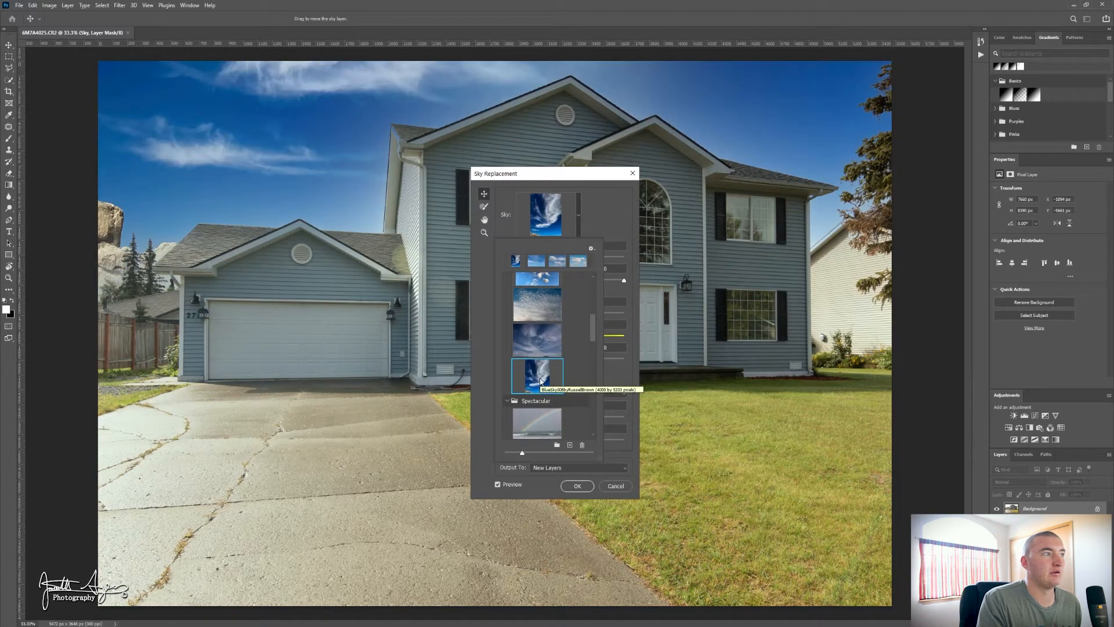
pyautogui.click(541, 337)
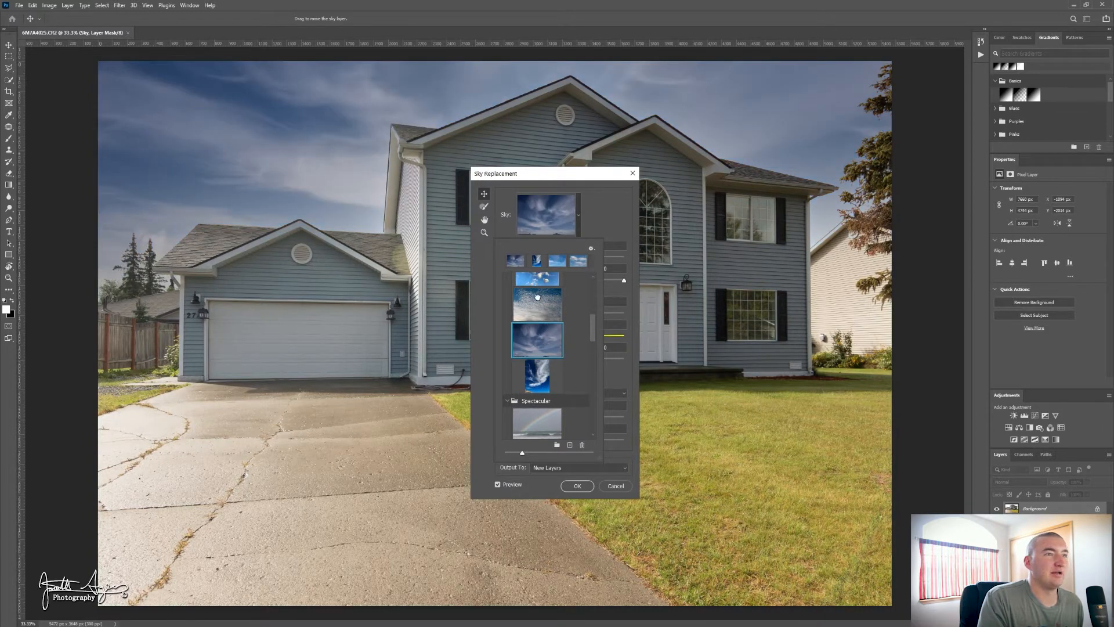
pyautogui.click(539, 301)
pyautogui.scroll(3, 543, 302)
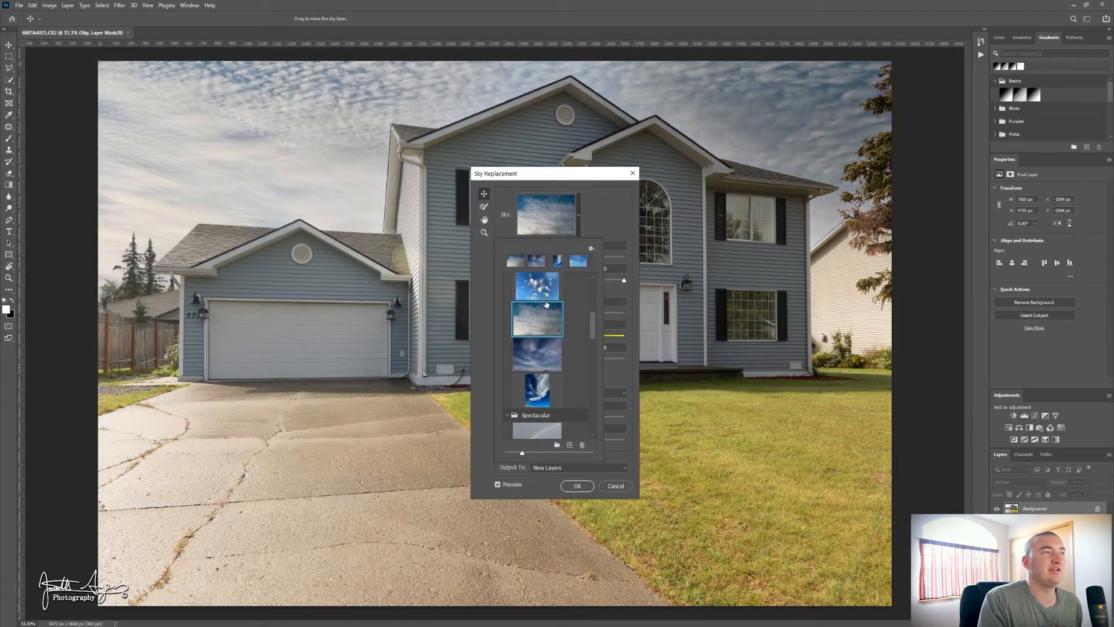
# Compare the neighbouring cloud presets, choose the blue sky with scattered puffy clouds just above the small-clouds preset, and flip it.
pyautogui.scroll(1, 546, 303)
pyautogui.scroll(2, 546, 303)
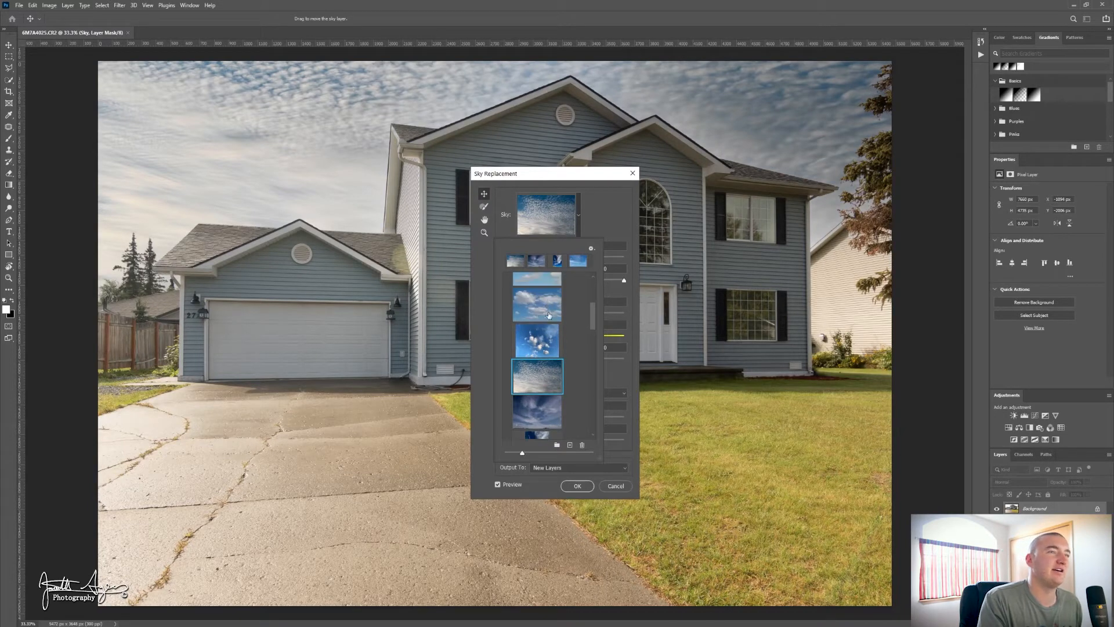
pyautogui.scroll(2, 547, 383)
pyautogui.click(547, 387)
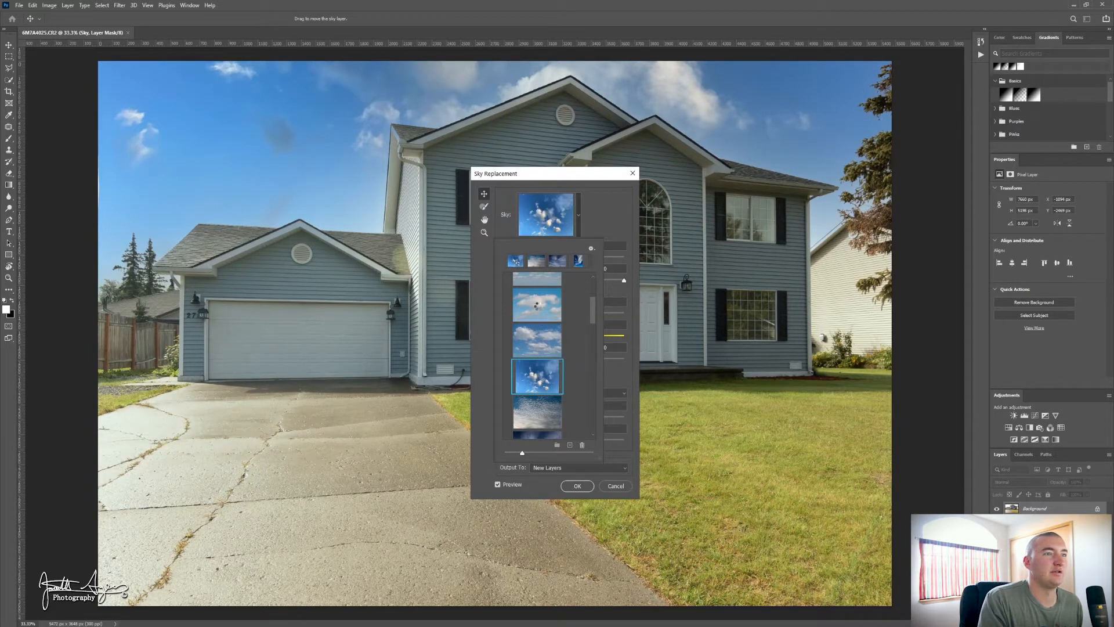
pyautogui.click(537, 306)
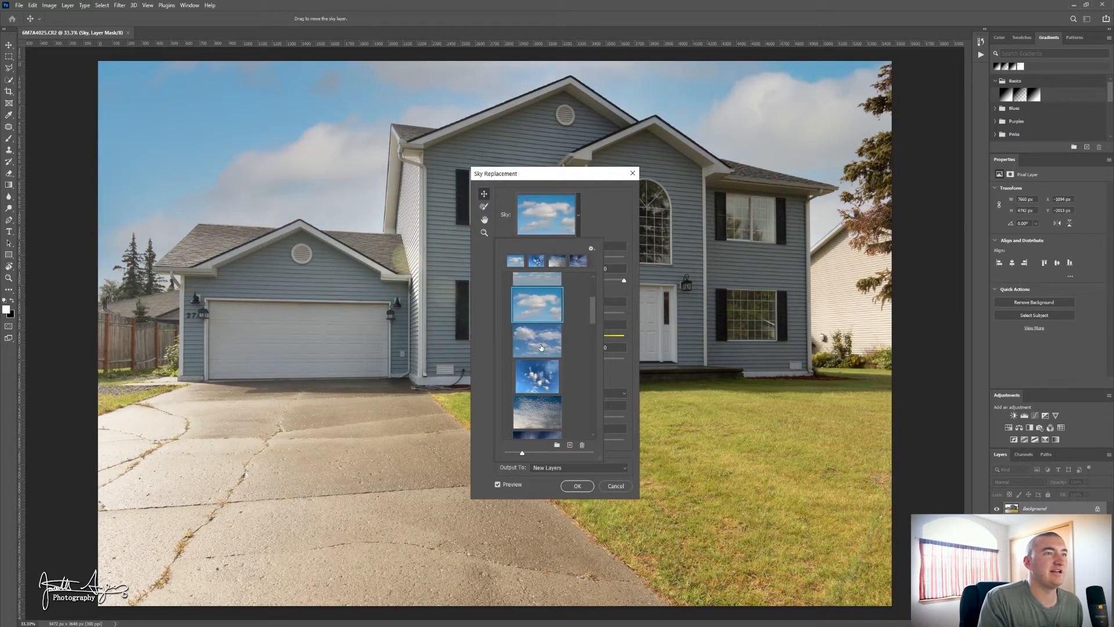
pyautogui.click(541, 345)
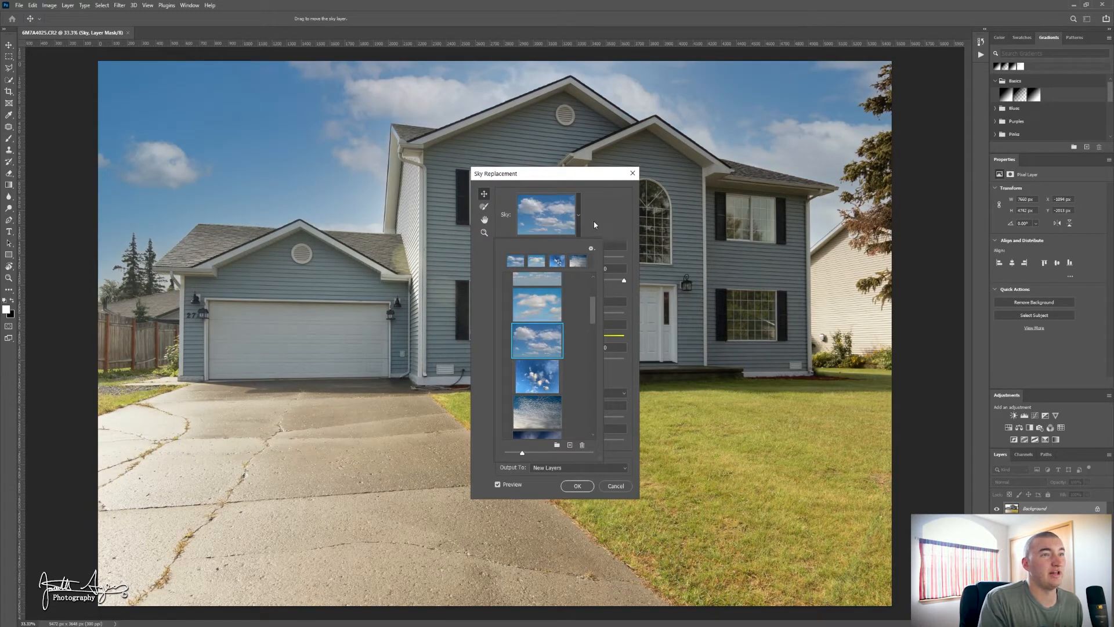
pyautogui.click(597, 214)
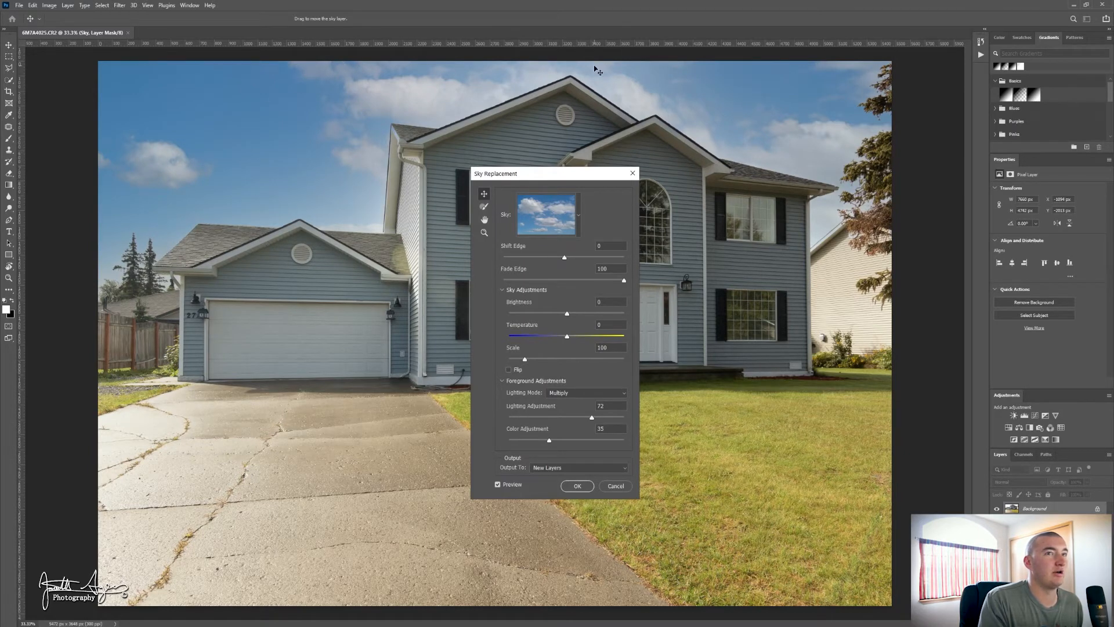
pyautogui.click(509, 370)
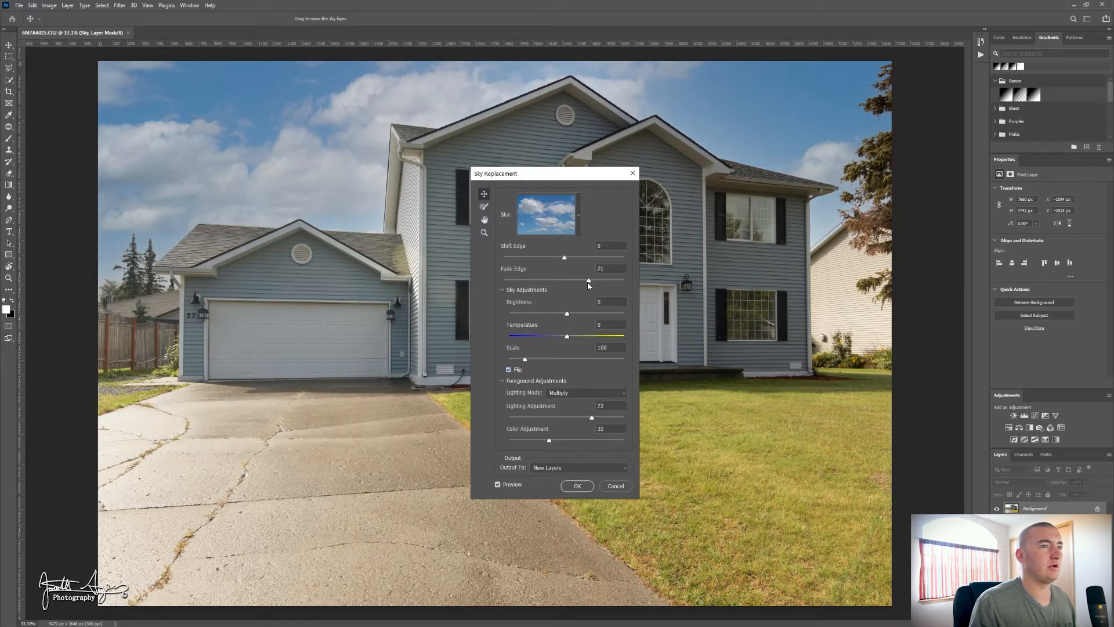
# Set the sky's Fade Edge to 23 and its Shift Edge to 6.
pyautogui.moveTo(582, 282); pyautogui.dragTo(624, 279)
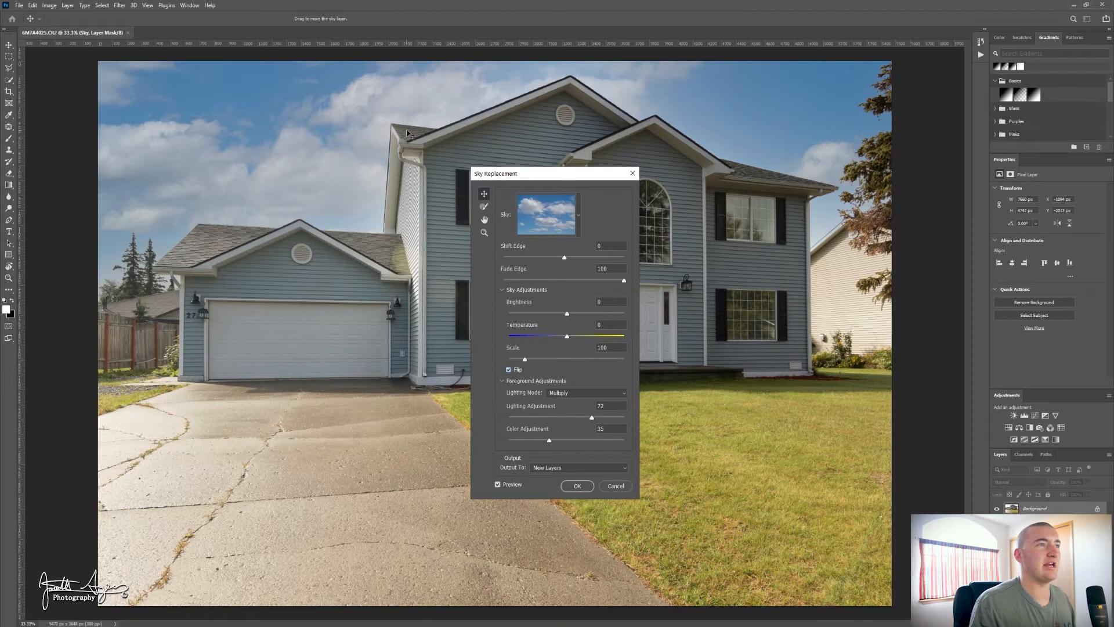
pyautogui.moveTo(623, 282); pyautogui.dragTo(589, 260)
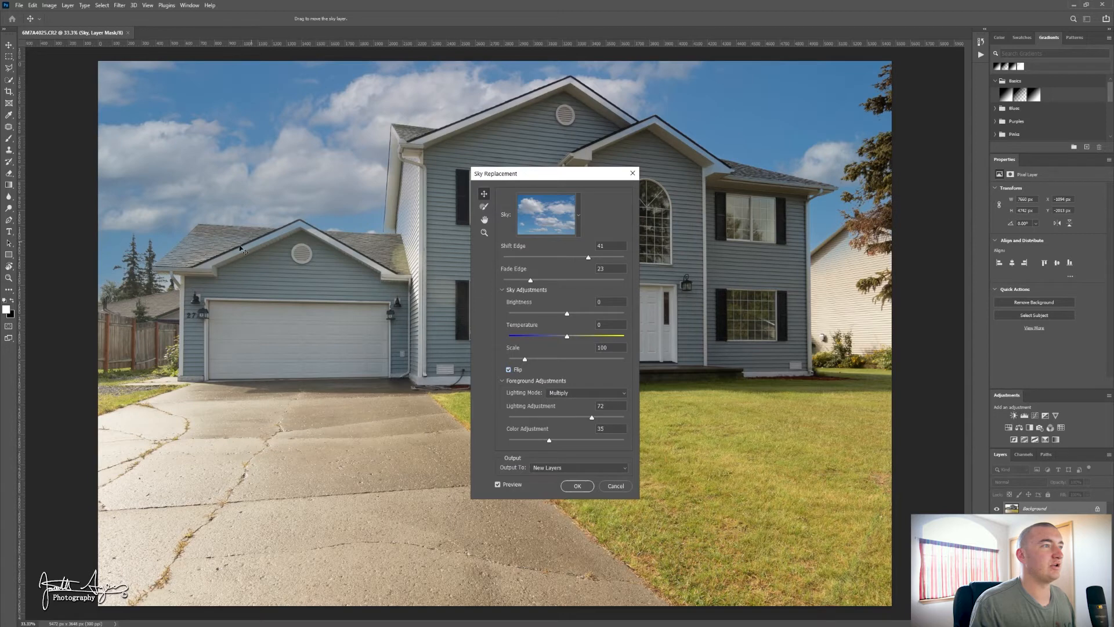
pyautogui.moveTo(587, 258); pyautogui.dragTo(549, 263)
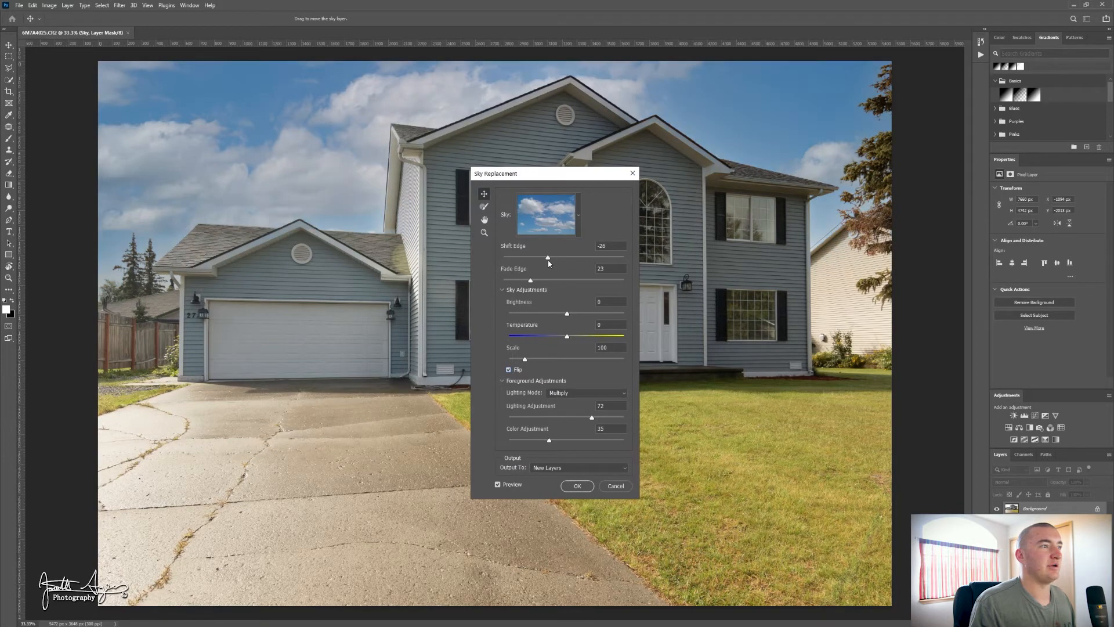
pyautogui.moveTo(562, 260); pyautogui.dragTo(568, 258)
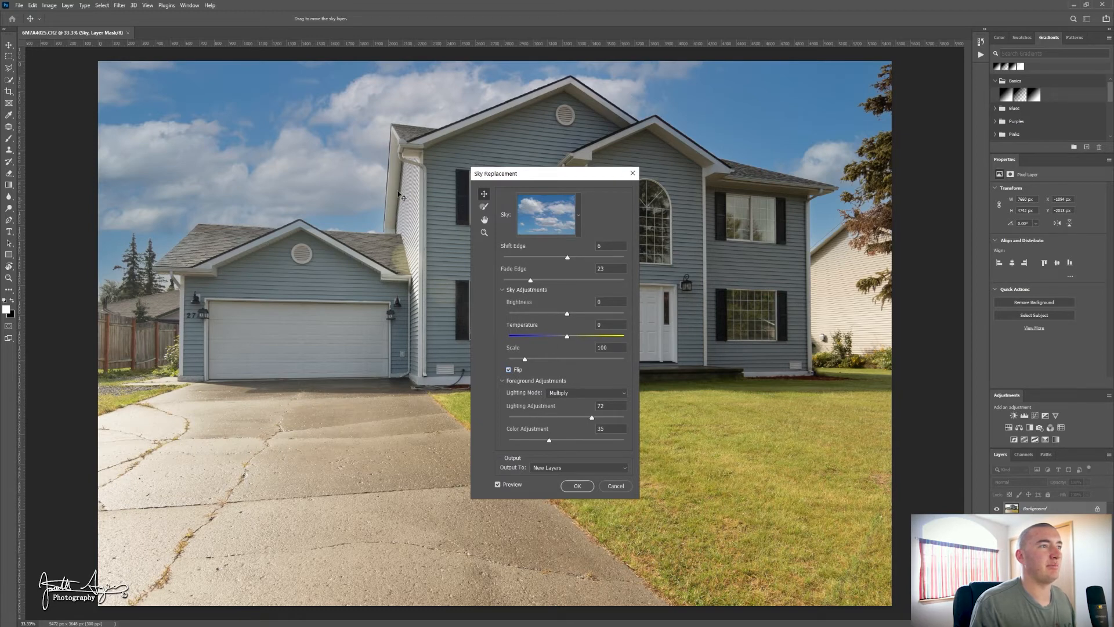
# Activate the Sky Brush with a larger tip and set its opacity to 100%.
pyautogui.press('b')
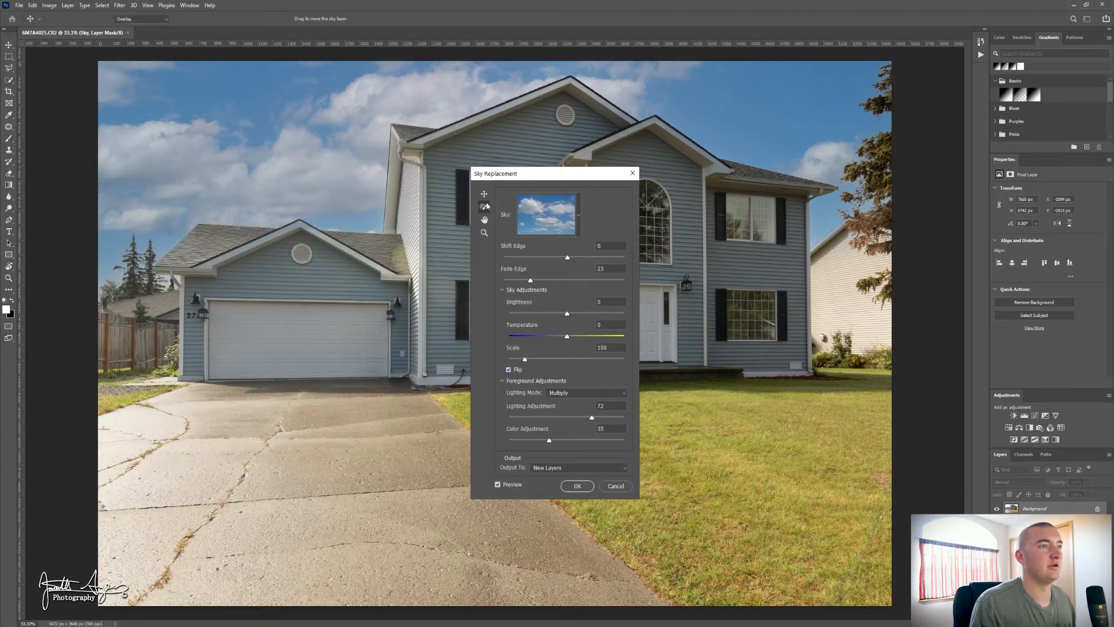
pyautogui.press(']')
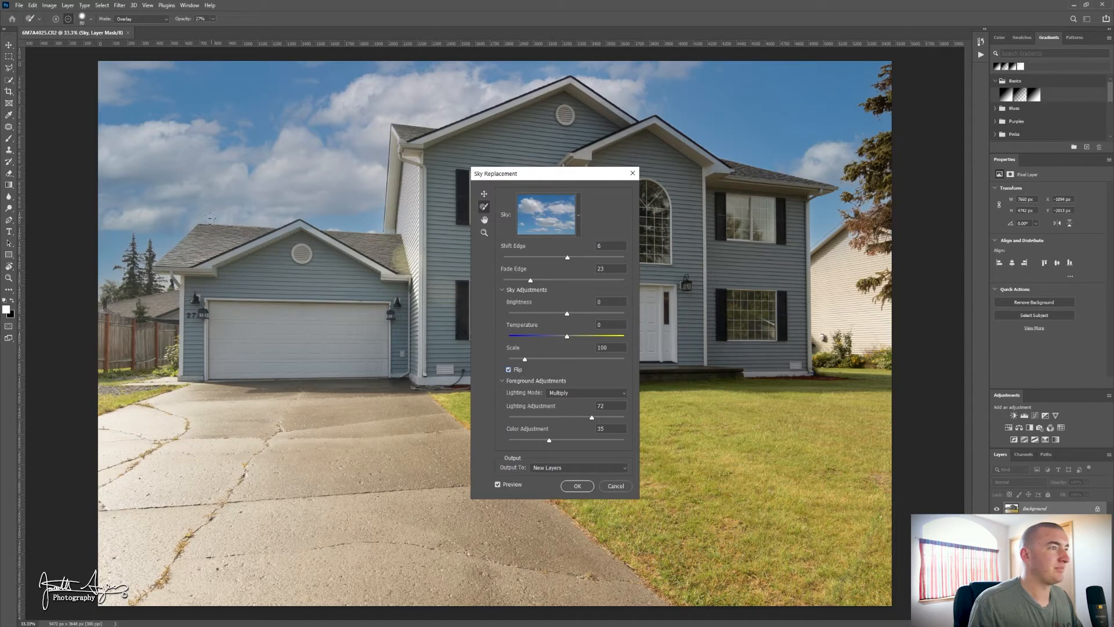
pyautogui.press(']')
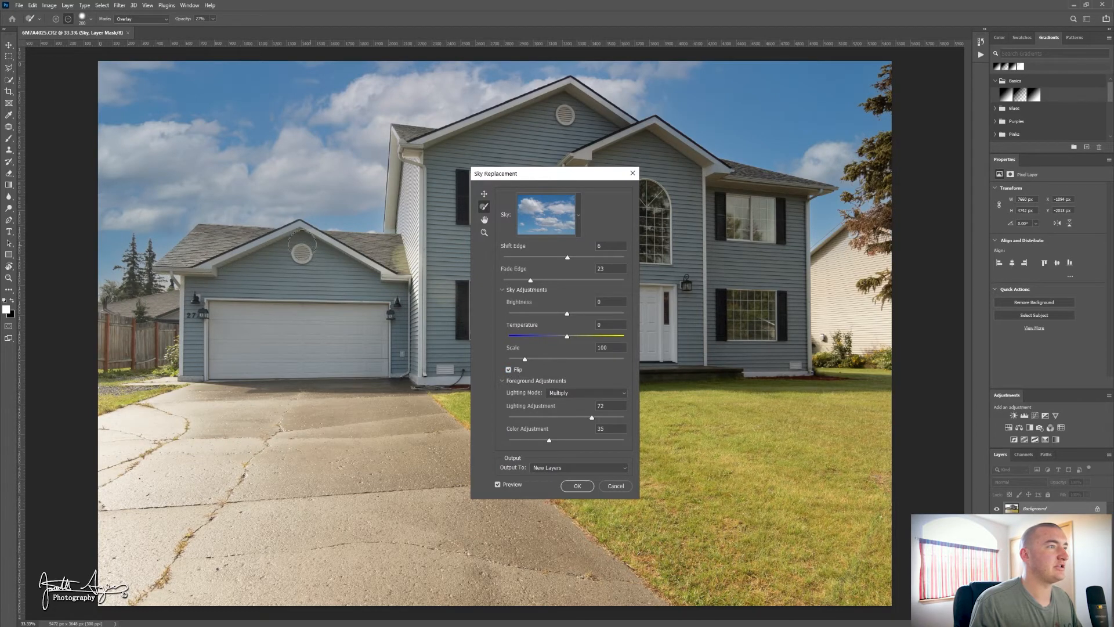
pyautogui.click(213, 19)
pyautogui.moveTo(212, 30); pyautogui.dragTo(294, 3)
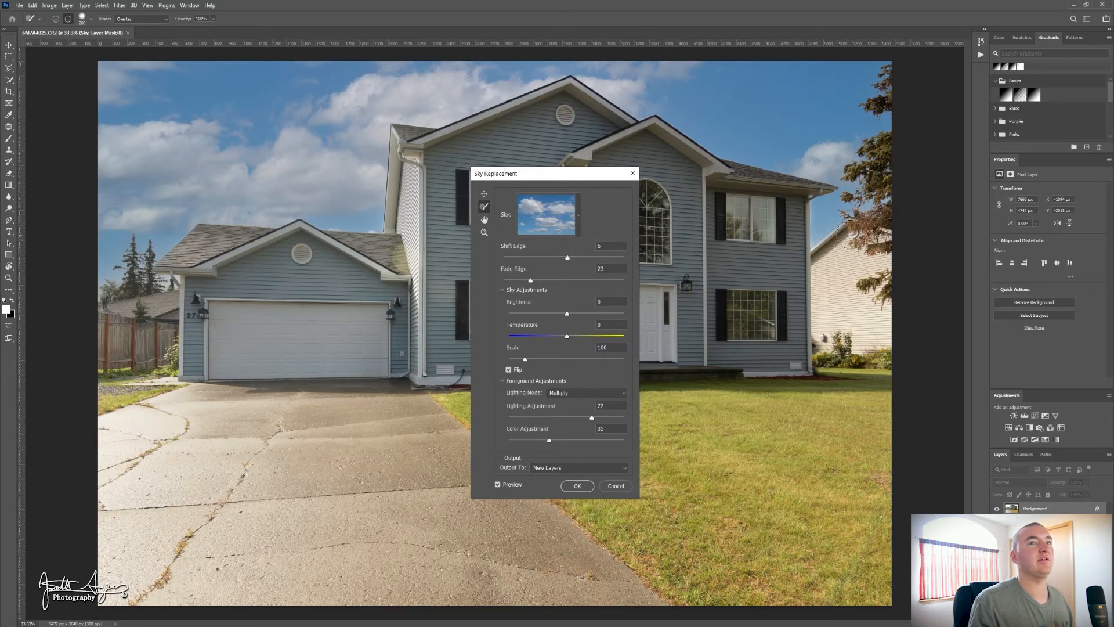
# Ready a smaller Sky Brush for the edge between the blue house's right corner and the sky.
pyautogui.press('[')
pyautogui.press('[')
pyautogui.press('[')
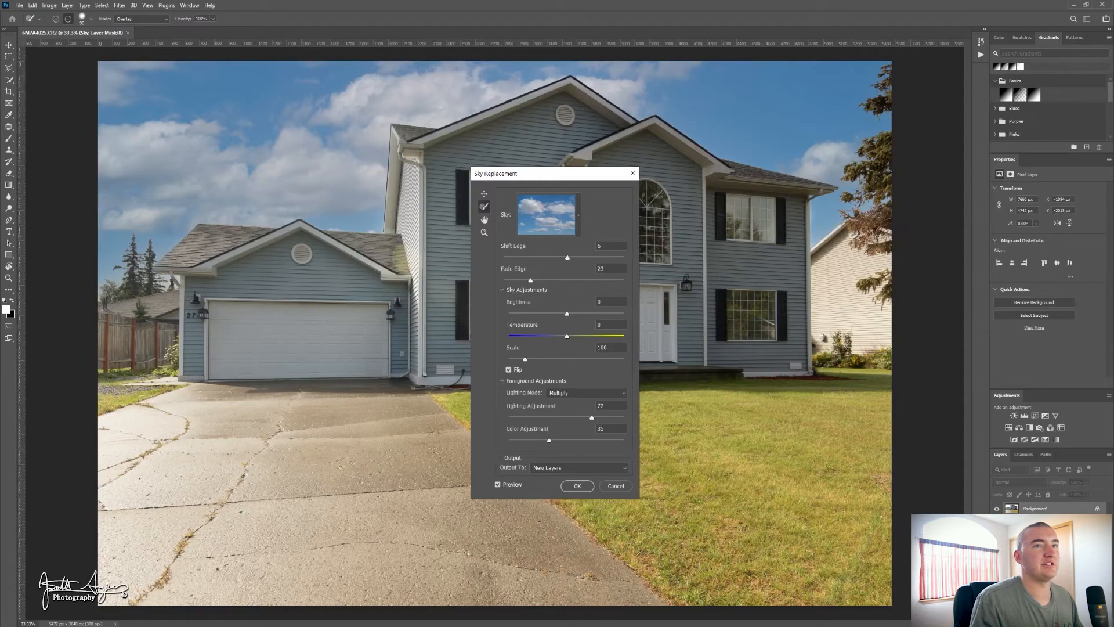
pyautogui.press('z')
pyautogui.moveTo(841, 230); pyautogui.dragTo(885, 229)
pyautogui.press('space')
pyautogui.moveTo(831, 199); pyautogui.dragTo(781, 285)
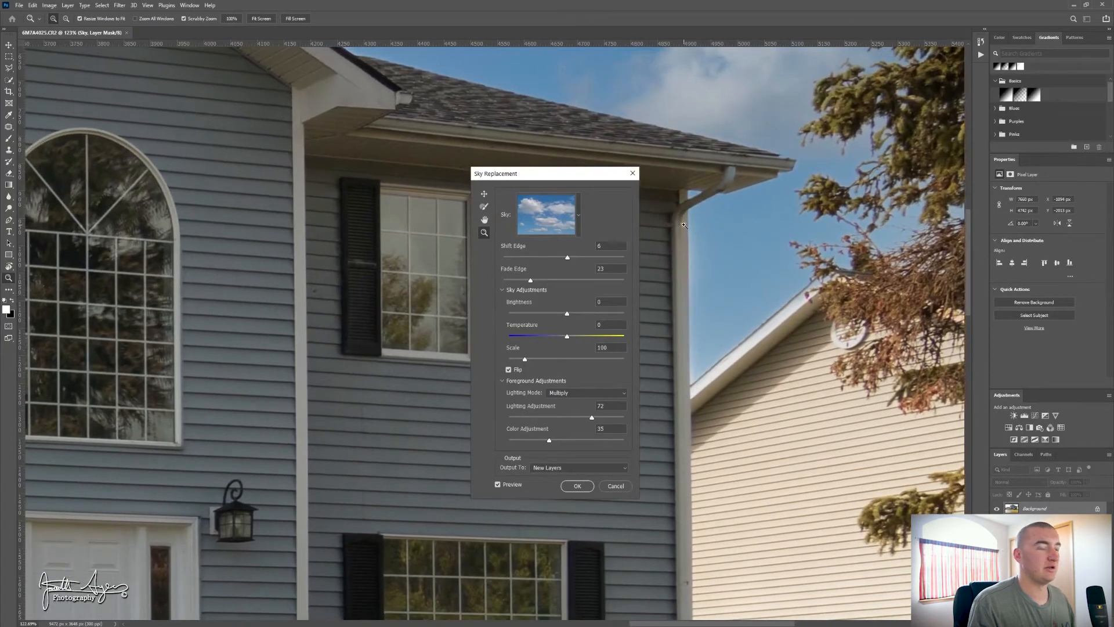
pyautogui.press('b')
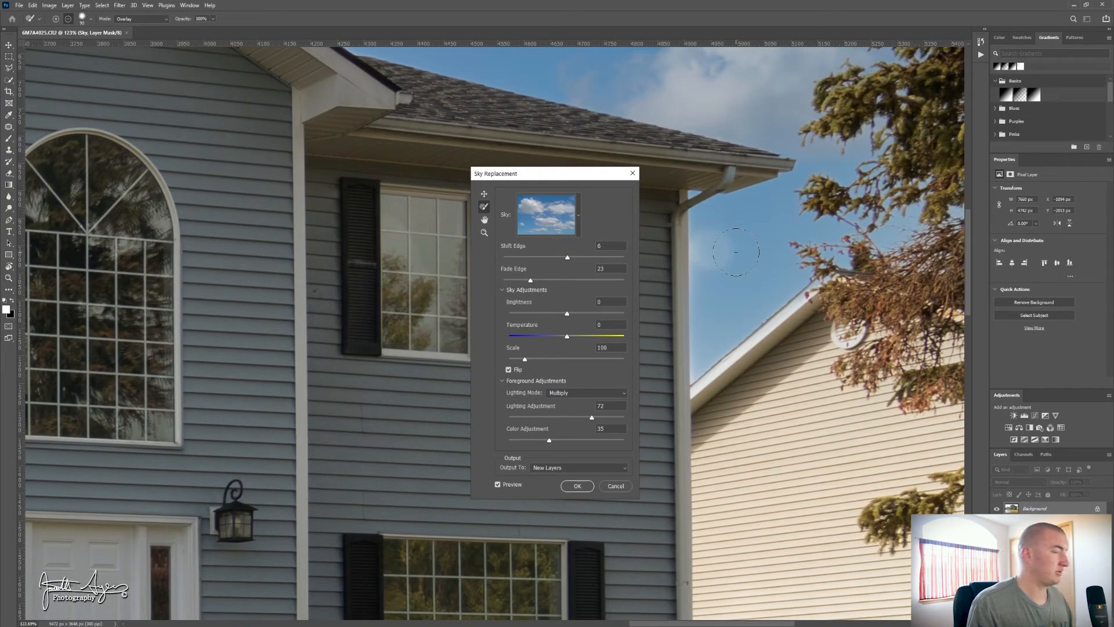
pyautogui.click(55, 18)
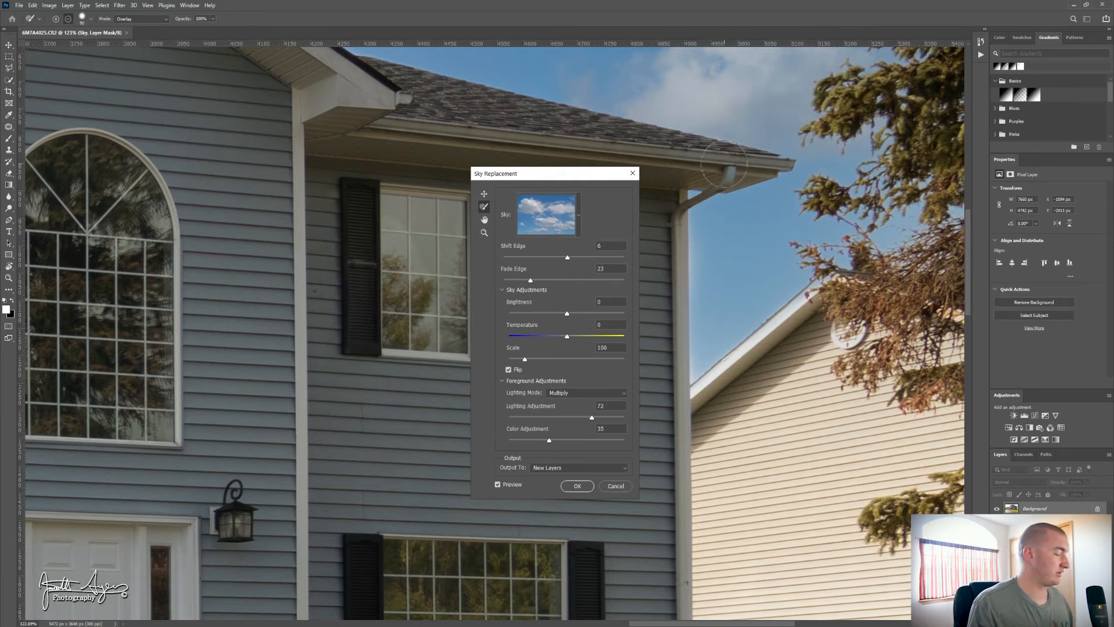
# Reduce the Sky Brush tip until it fits the downspout under the roof eave.
pyautogui.press('[')
pyautogui.press('[')
pyautogui.press('[')
pyautogui.press('[')
pyautogui.press('[')
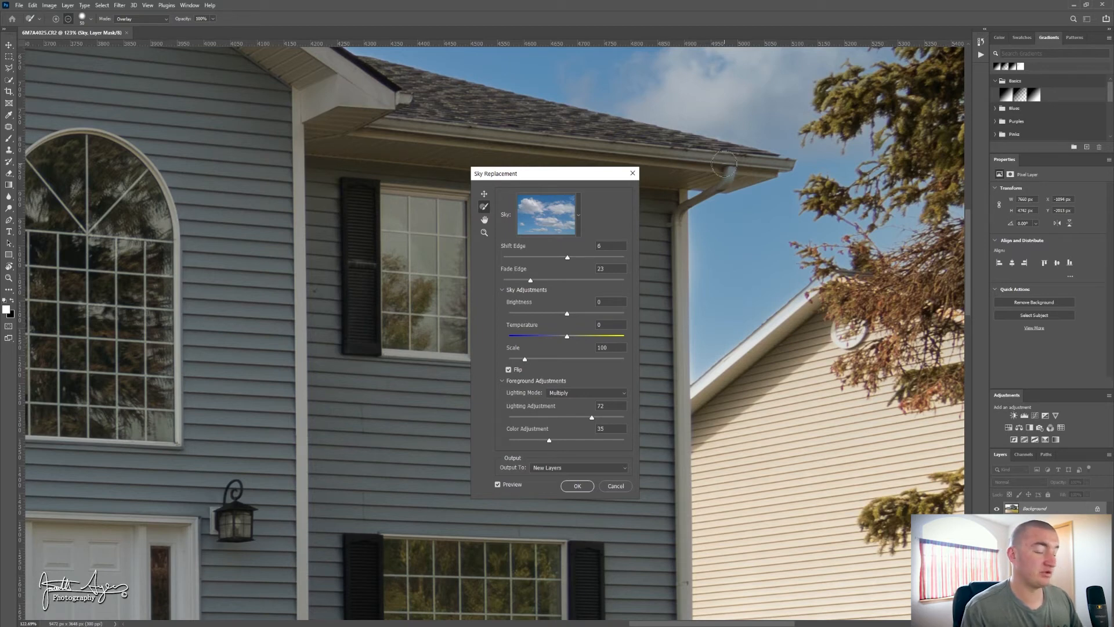
pyautogui.press('[')
pyautogui.press('[')
pyautogui.press('[')
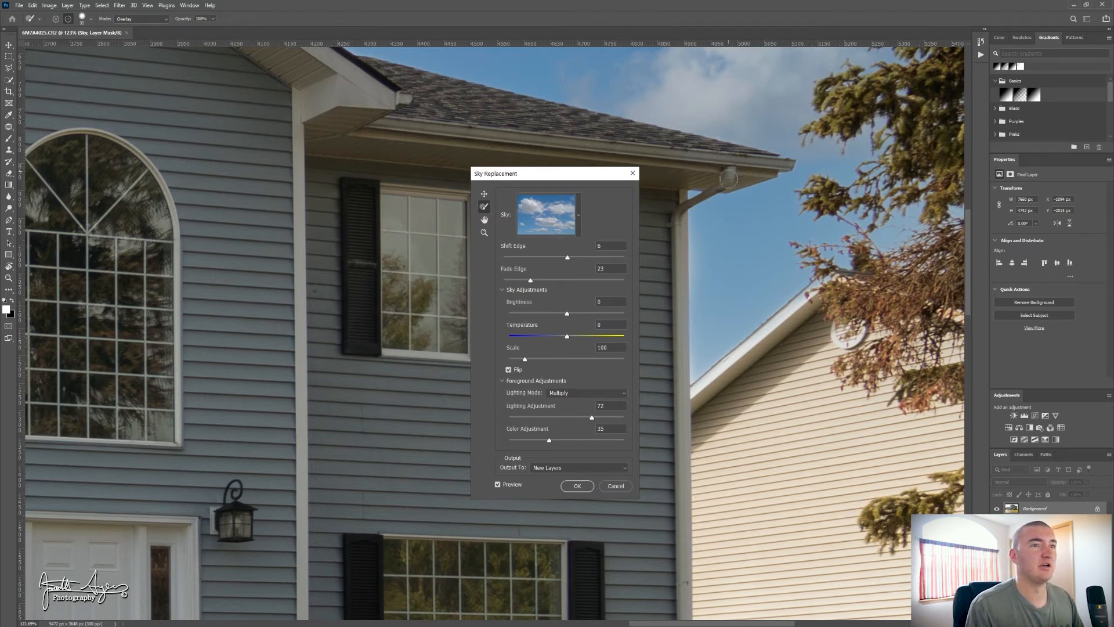
pyautogui.press('[')
pyautogui.press('[')
pyautogui.press('[')
pyautogui.press('[')
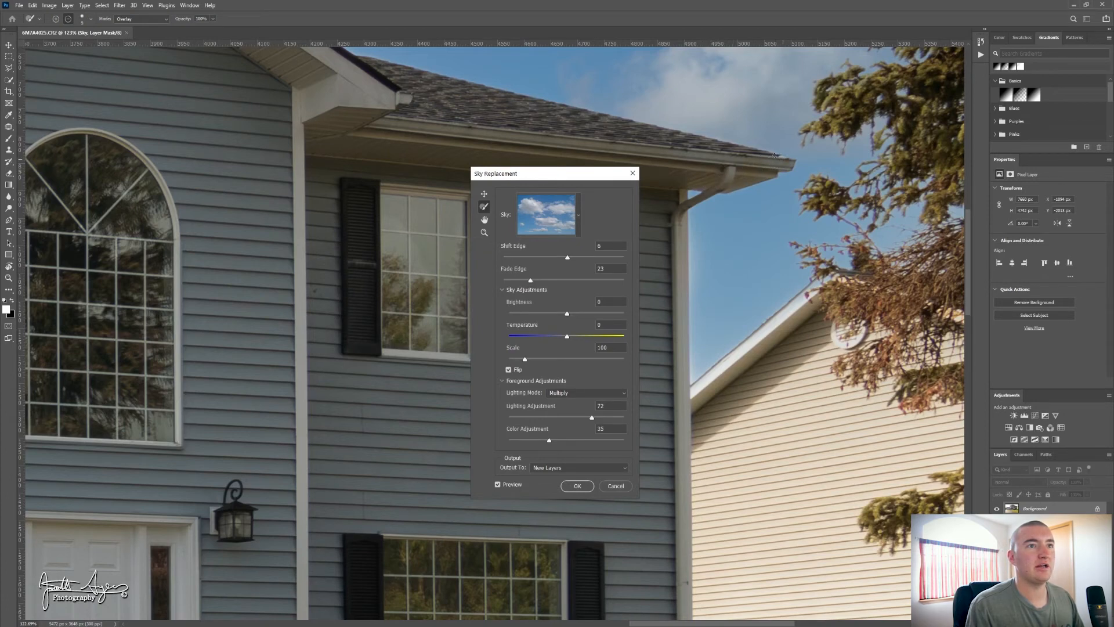
# Enlarge the Sky Brush tip for broader work along the roof edge.
pyautogui.press(']')
pyautogui.press(']')
pyautogui.press(']')
pyautogui.press(']')
pyautogui.press(']')
pyautogui.press(']')
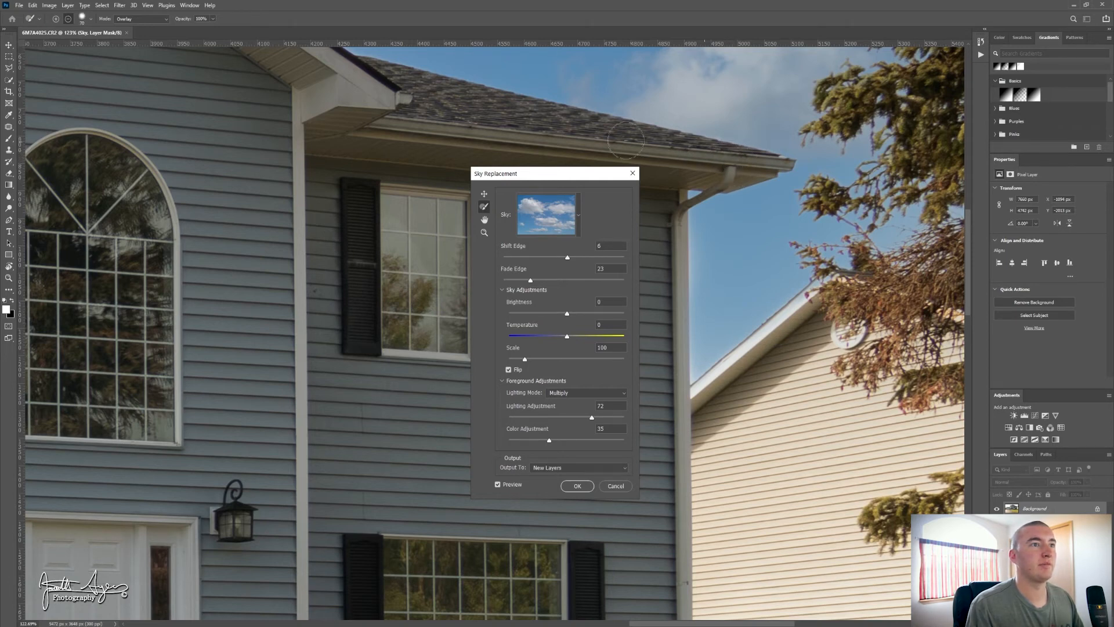
# Move the Sky Replacement dialog off the house so the photo can be inspected.
pyautogui.press('z')
pyautogui.moveTo(262, 217); pyautogui.dragTo(301, 274)
pyautogui.moveTo(532, 173); pyautogui.dragTo(934, 117)
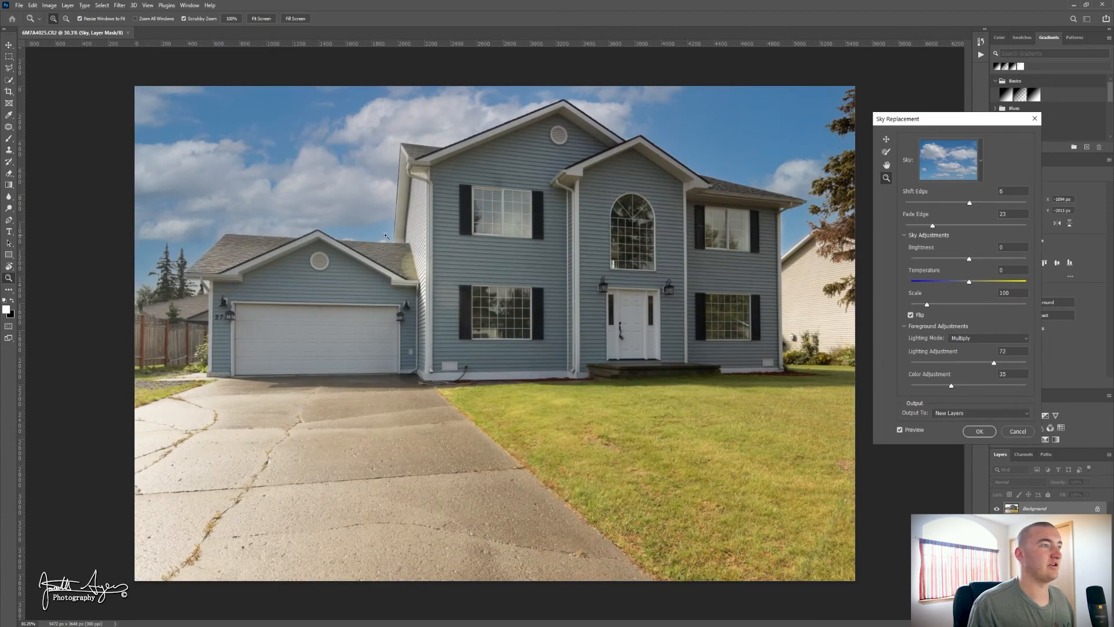
pyautogui.click(412, 235)
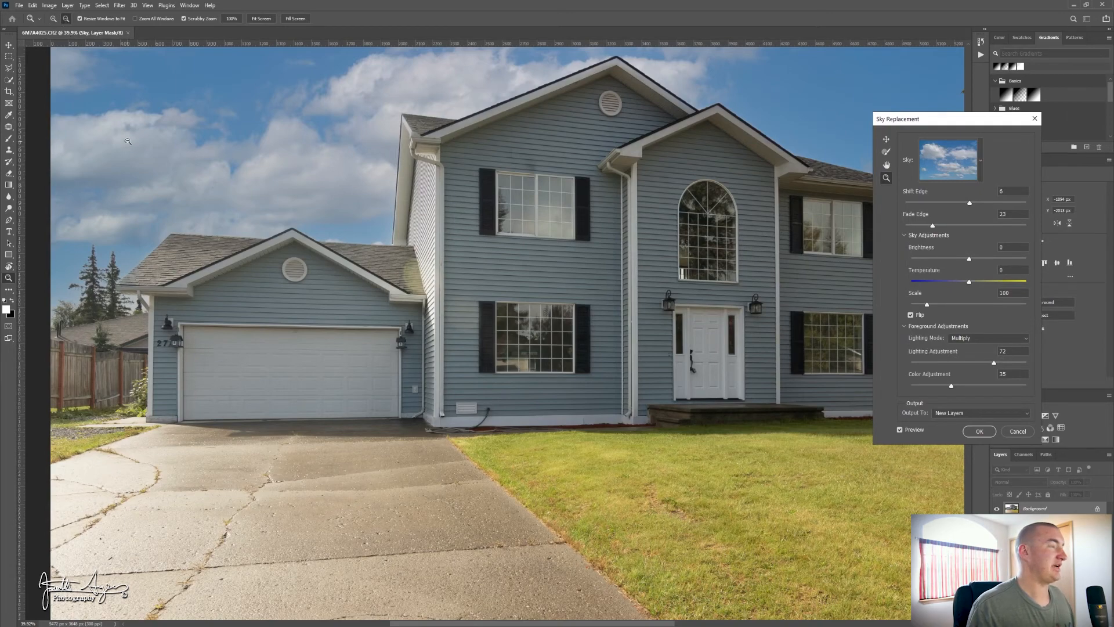
# Switch the Sky Brush to its mode for adding to the sky area.
pyautogui.press('b')
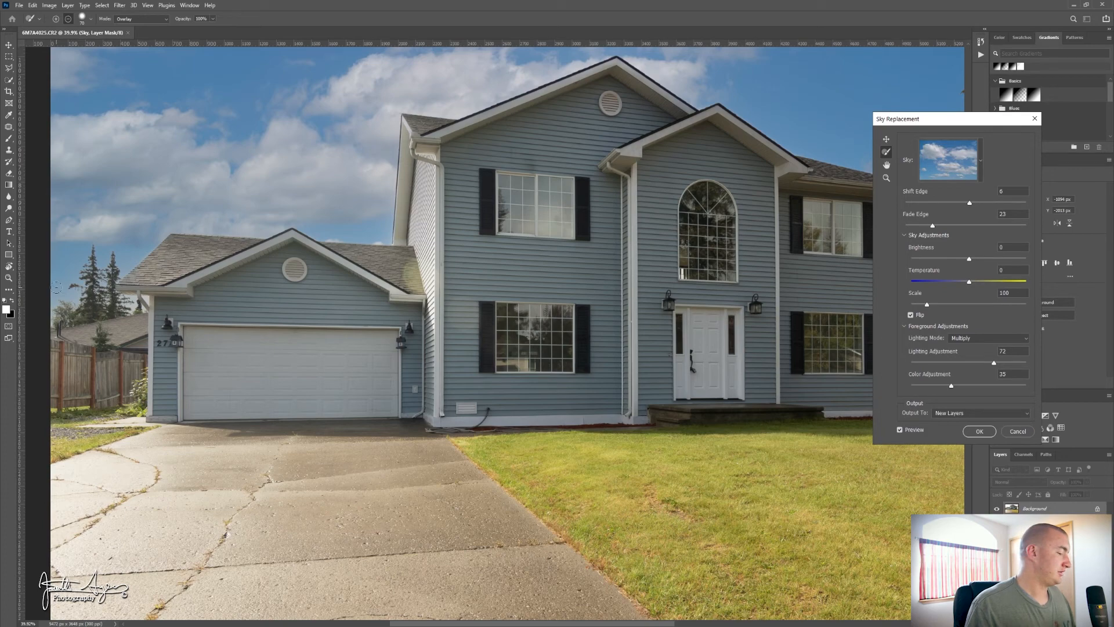
pyautogui.click(55, 19)
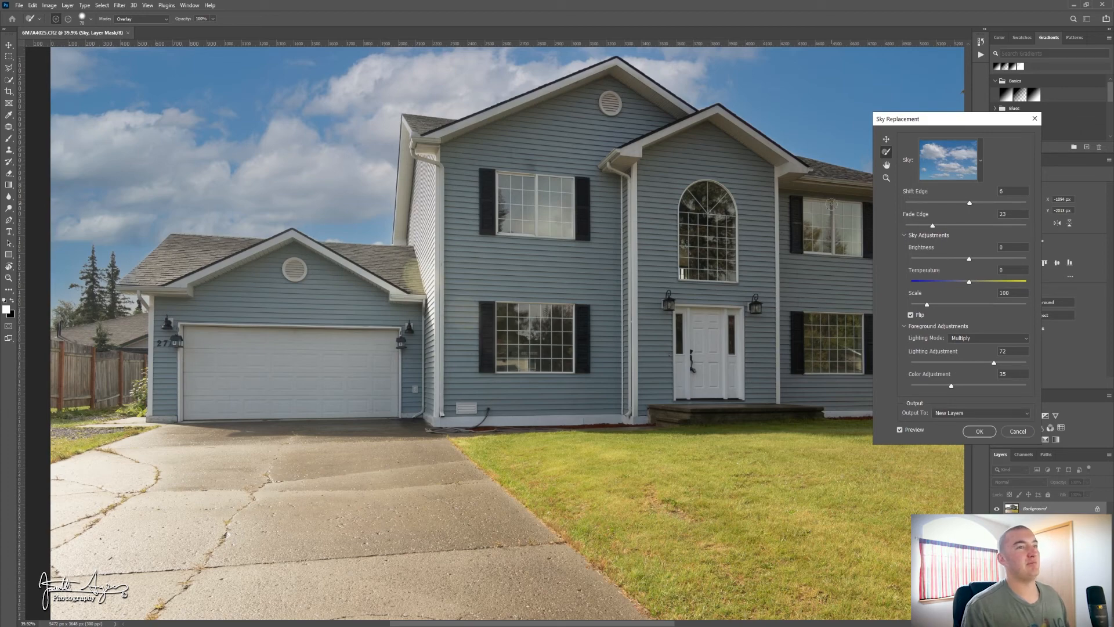
pyautogui.press('z')
pyautogui.moveTo(751, 235); pyautogui.dragTo(734, 238)
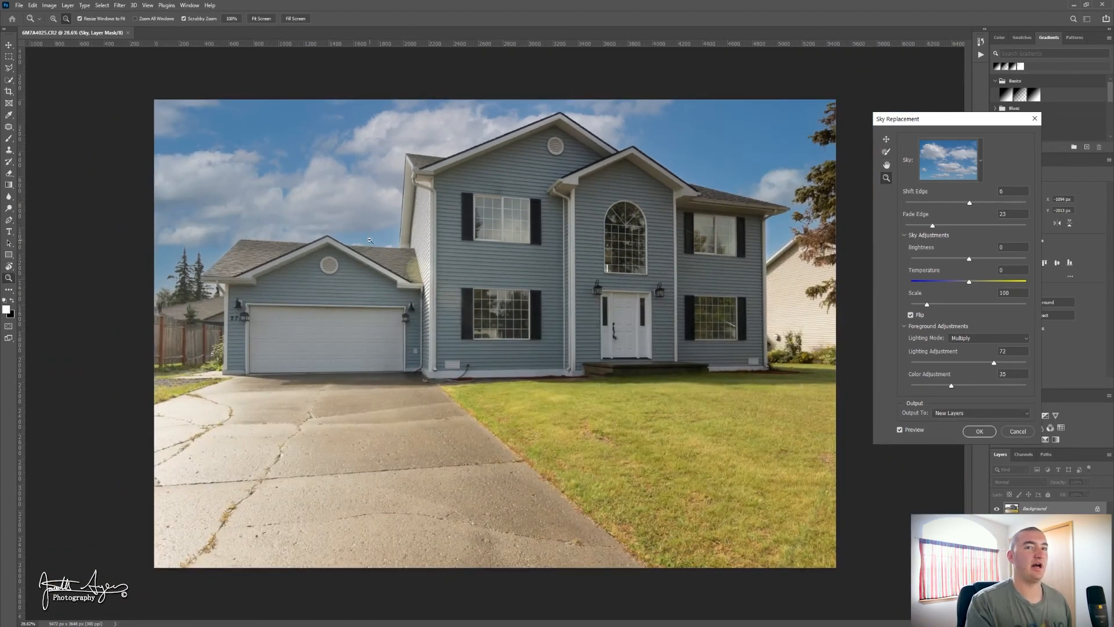